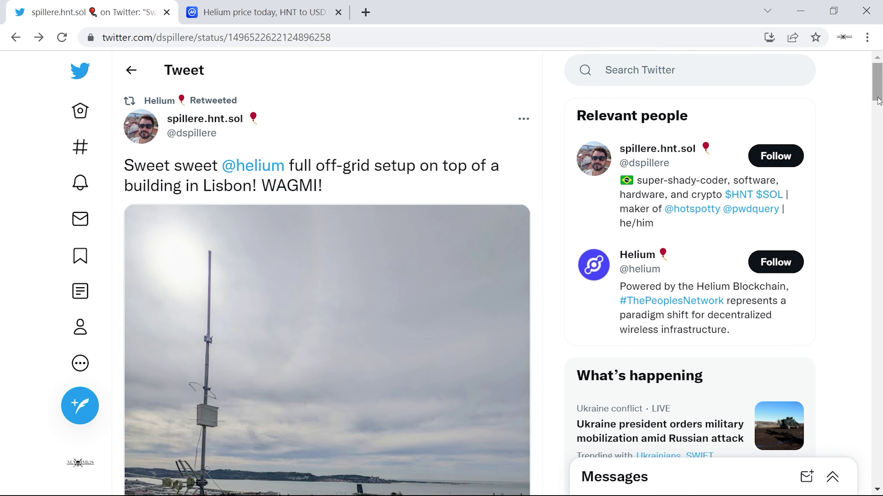
View the Lisbon rooftop photo showing the Helium hotspot antenna and solar panel.
key("alt")
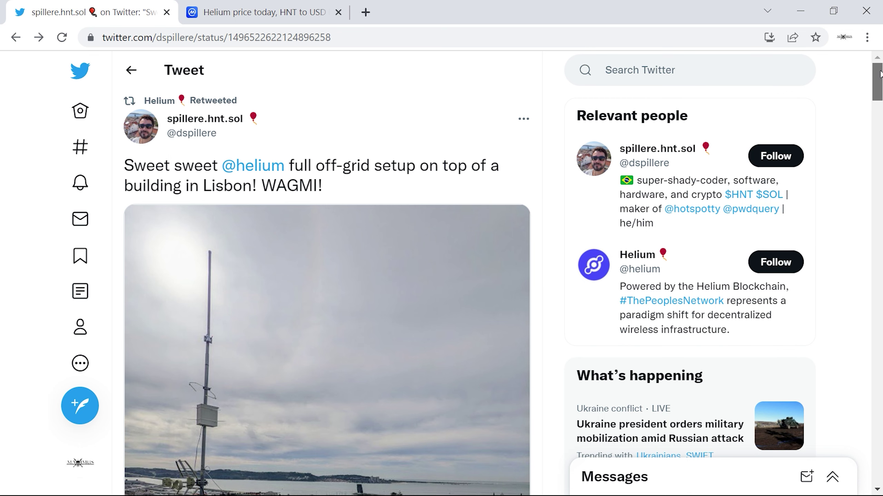
scroll(878, 84, "down", 2)
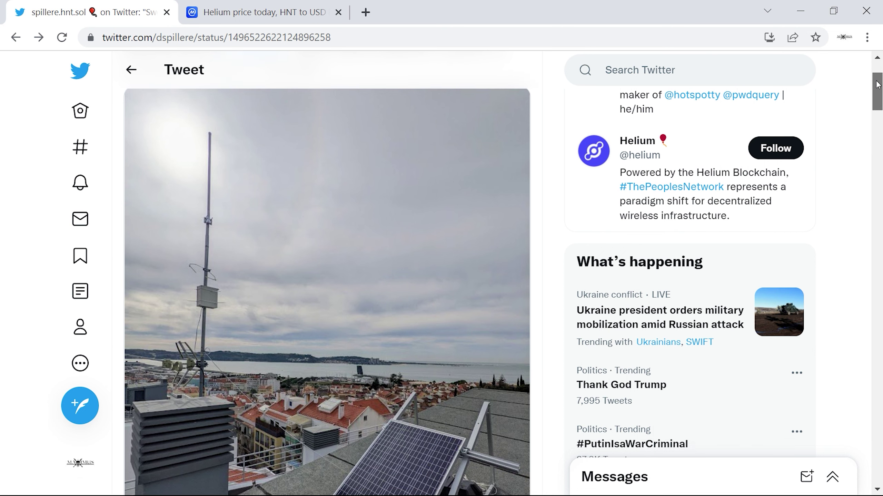
left_click_drag(878, 84, 877, 87)
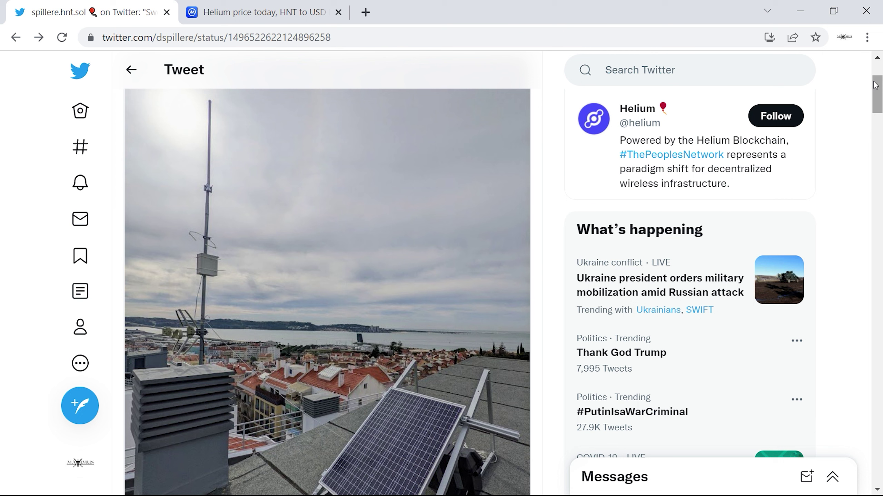
key("alt")
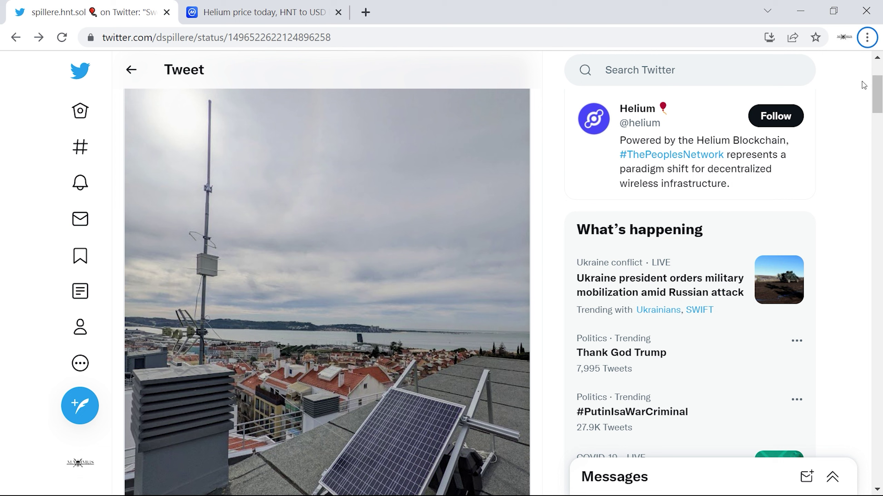
left_click_drag(875, 85, 871, 152)
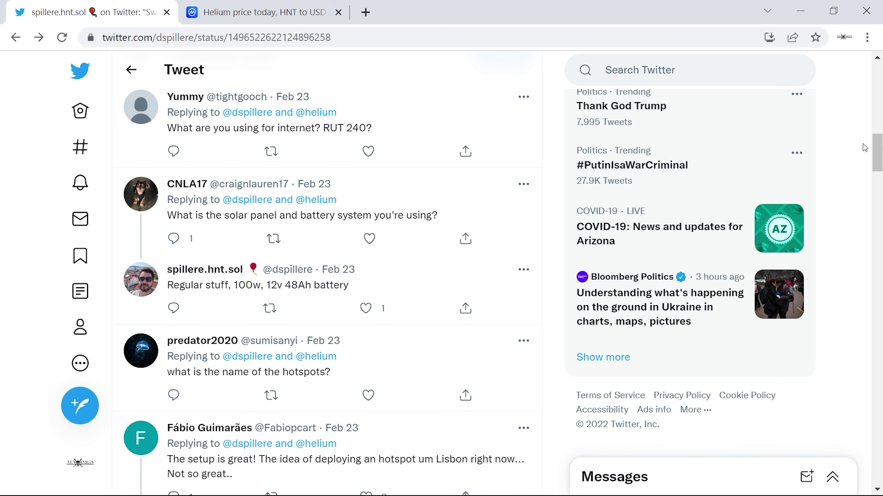
Bring the replies about internet, the solar panel, battery and hotspot names on screen.
key("alt")
scroll(807, 165, "down", 2)
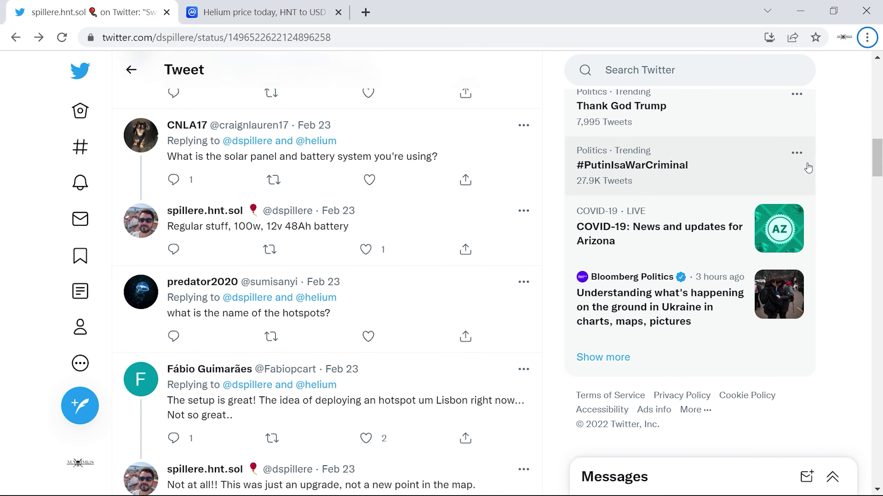
scroll(807, 165, "down", 2)
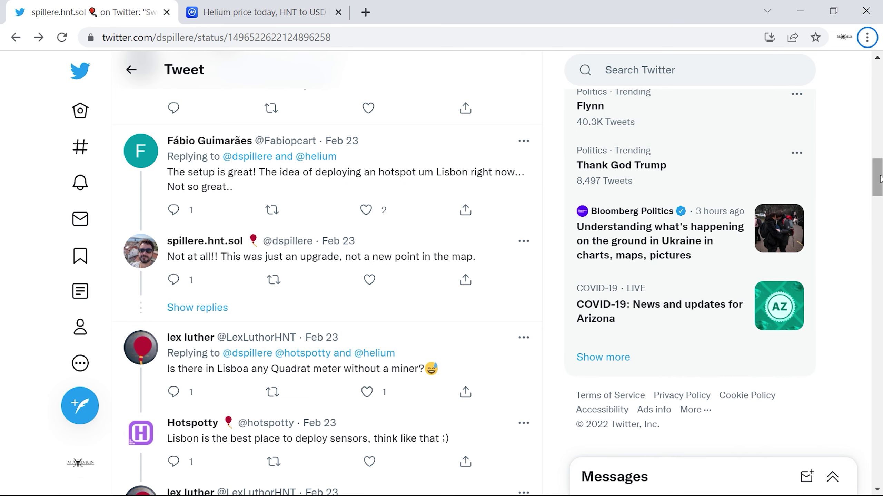
left_click_drag(878, 179, 868, 228)
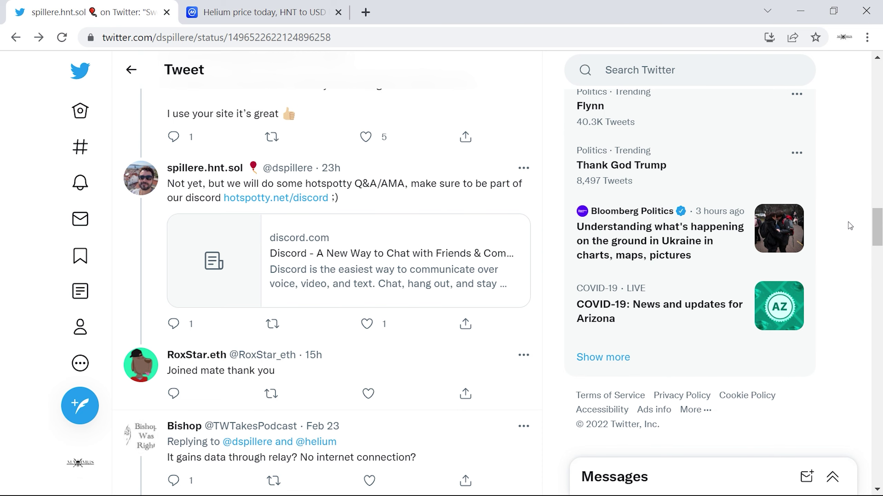
left_click_drag(877, 226, 881, 102)
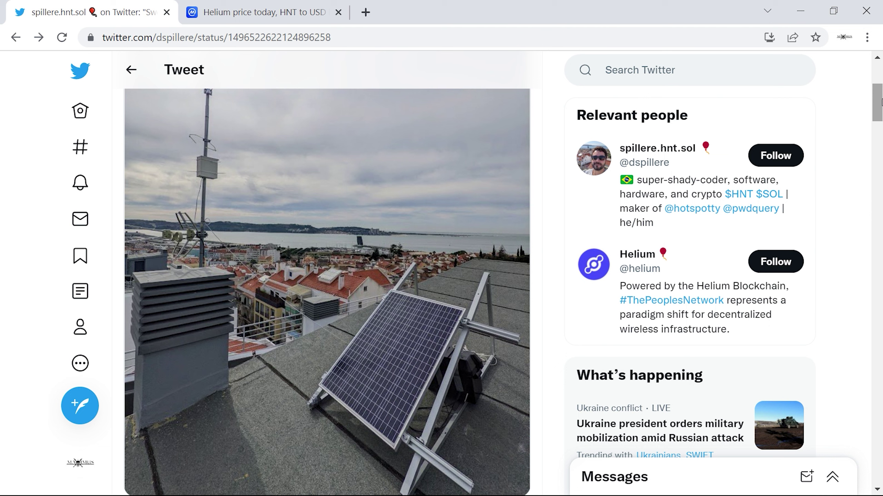
scroll(881, 101, "up", 1)
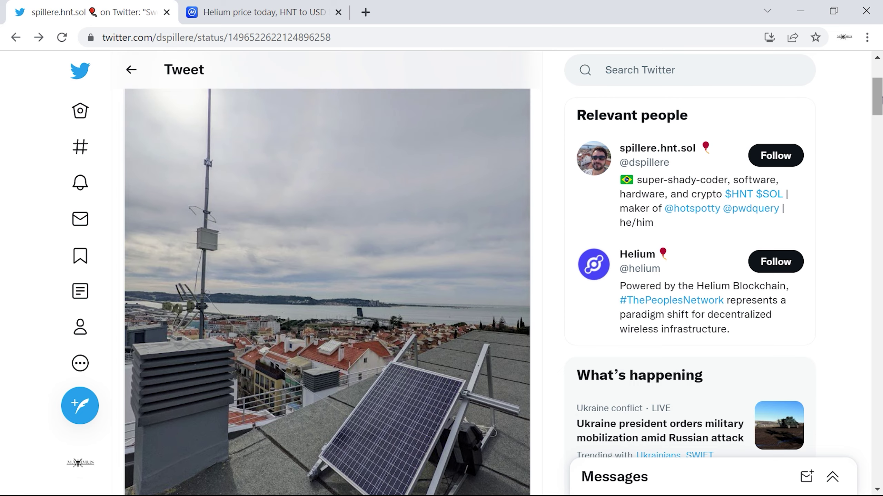
scroll(881, 101, "up", 1)
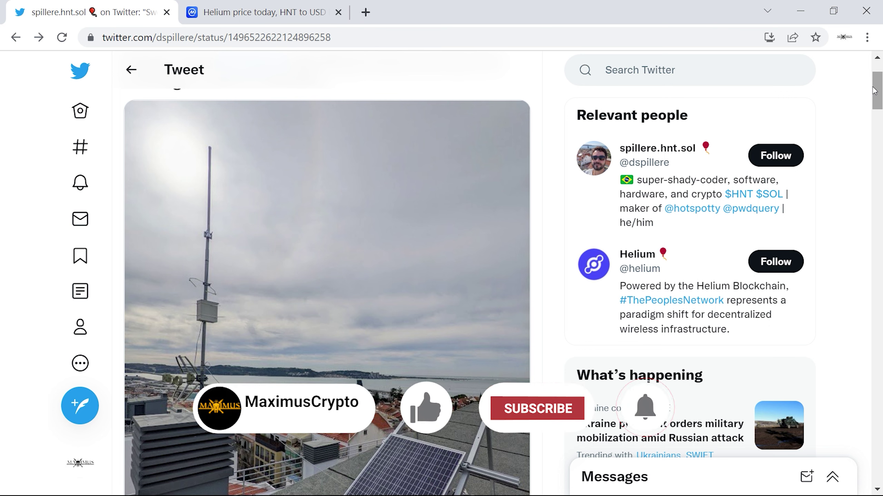
Switch to the 'Helium price today' tab showing HNT at $22.79 with market statistics.
left_click(262, 12)
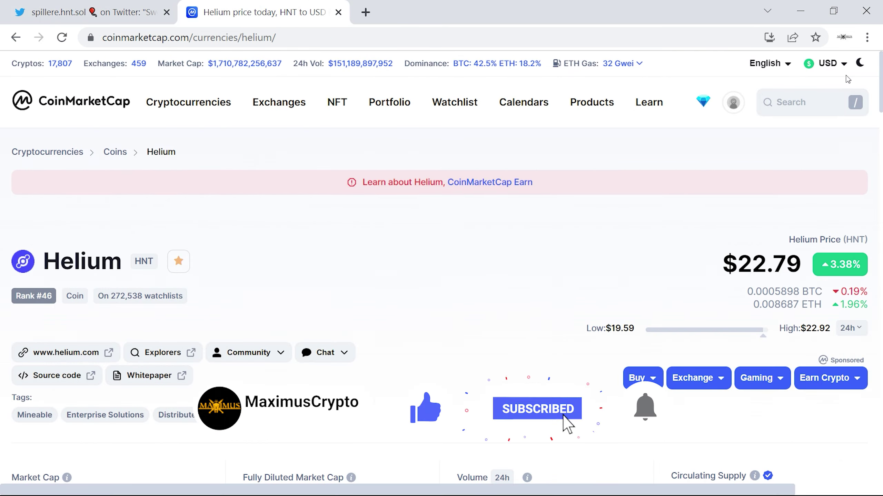
scroll(878, 91, "down", 2)
left_click_drag(879, 91, 876, 96)
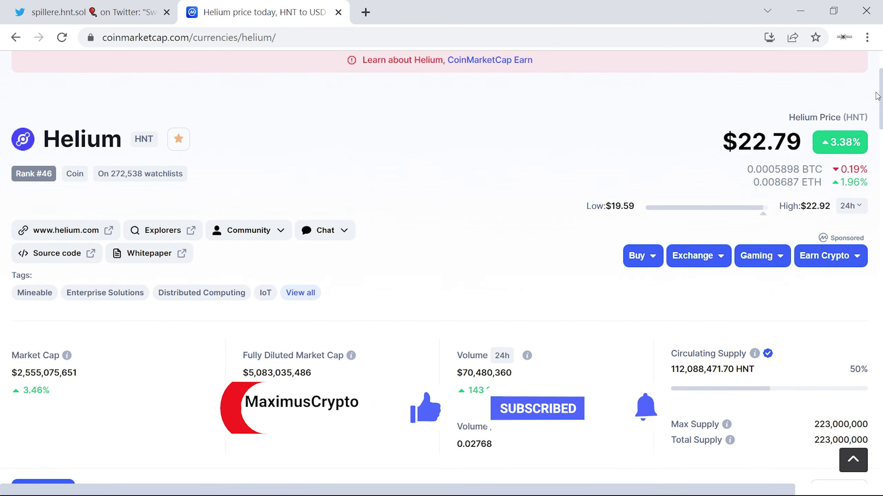